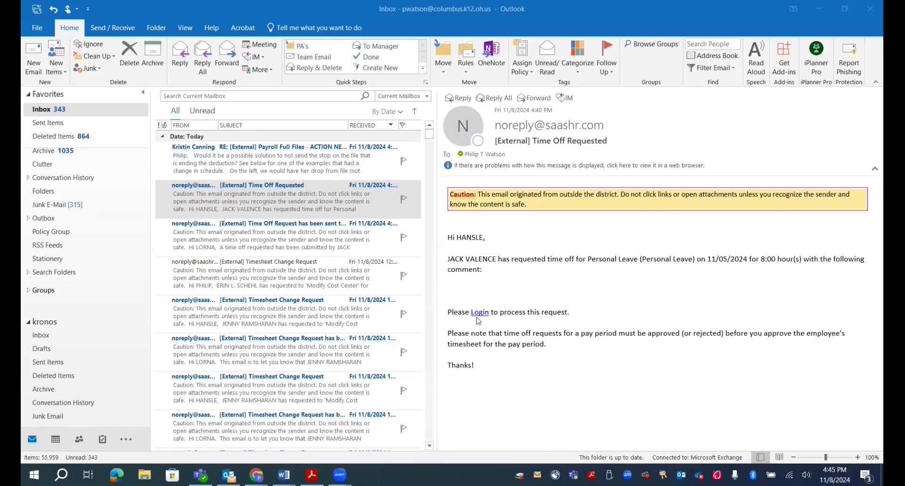
# Follow the login link in the Time Off Requested email to UKG and select the Nov 5 Personal Leave request to view its details
pyautogui.click(479, 313)
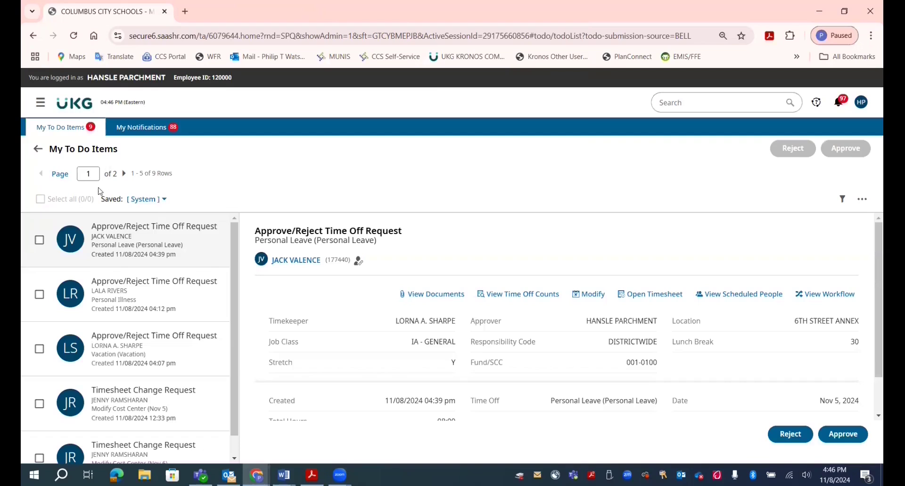
pyautogui.click(89, 240)
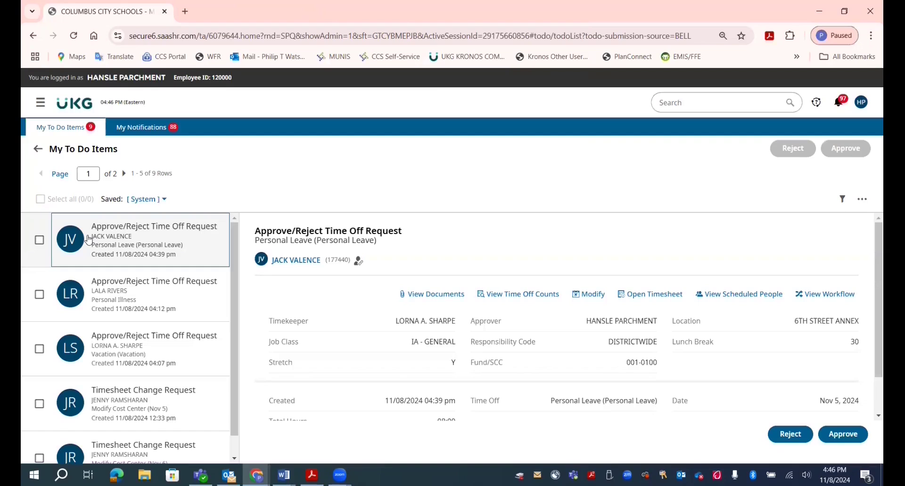
pyautogui.click(40, 241)
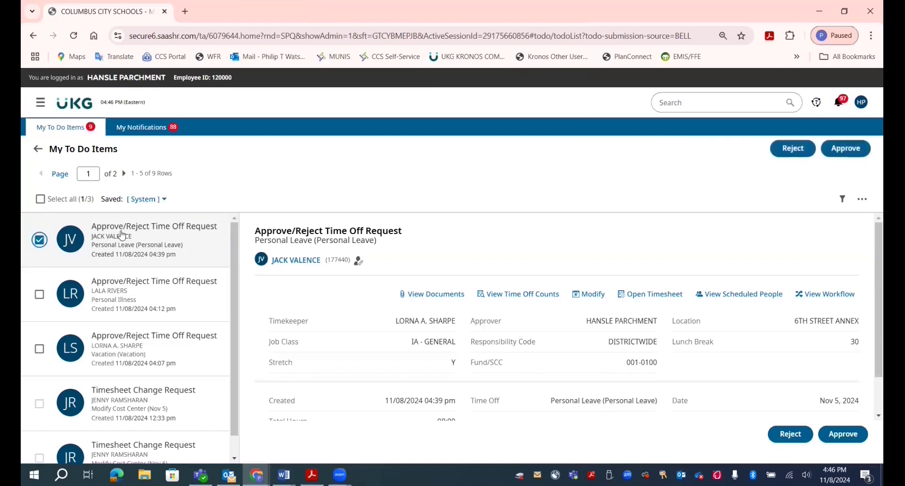
pyautogui.scroll(-1, 864, 253)
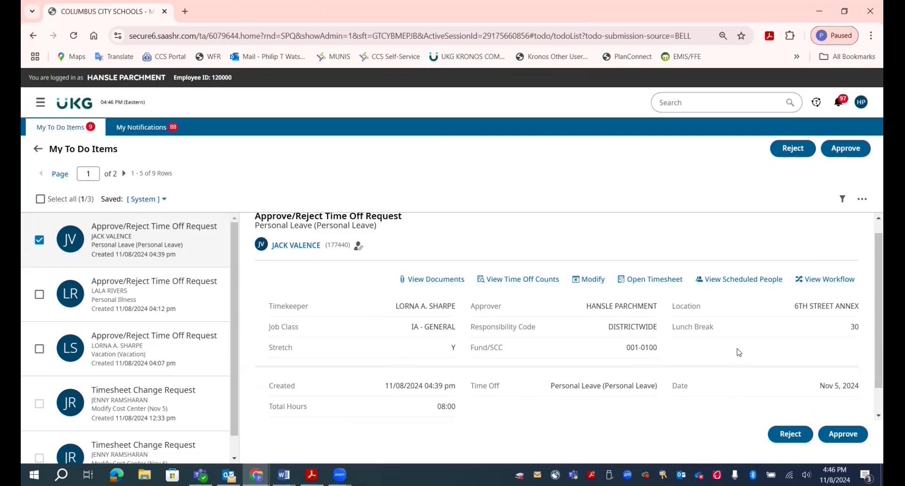
# Review the requesting employee's timesheet around Nov 5, then return to the to-do items
pyautogui.click(654, 285)
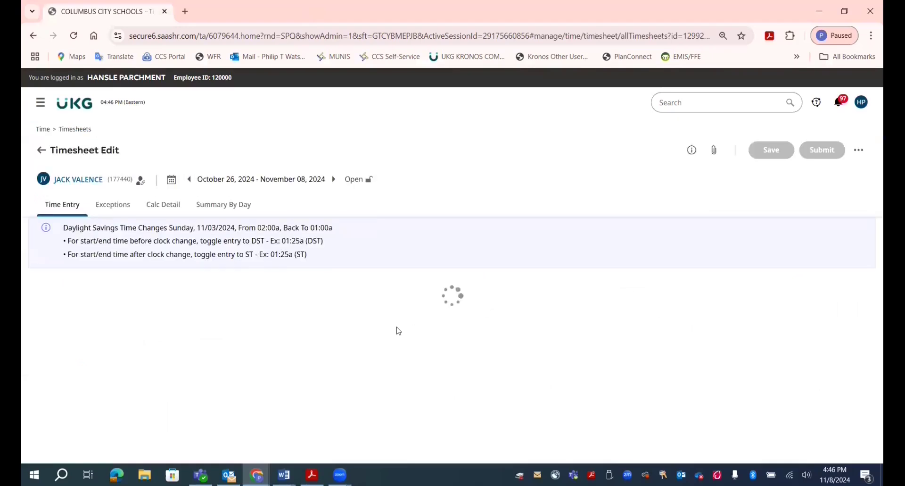
pyautogui.scroll(-3, 332, 350)
pyautogui.scroll(-3, 332, 350)
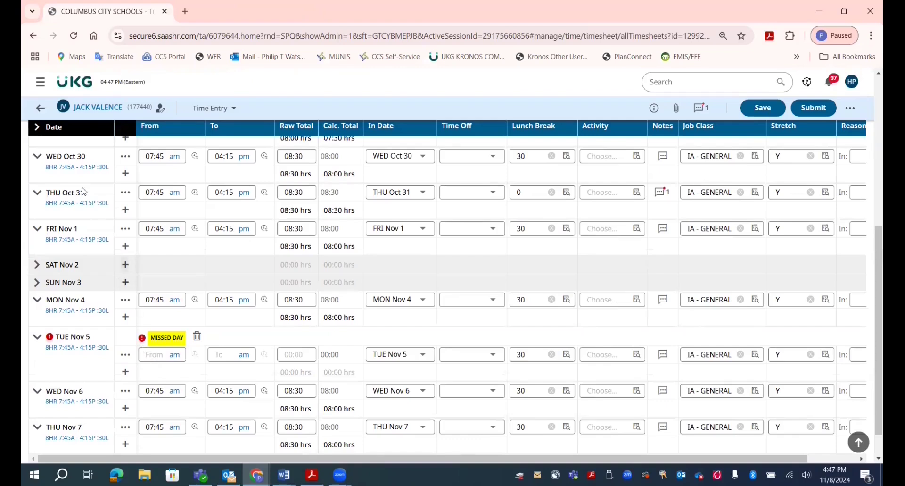
pyautogui.click(40, 108)
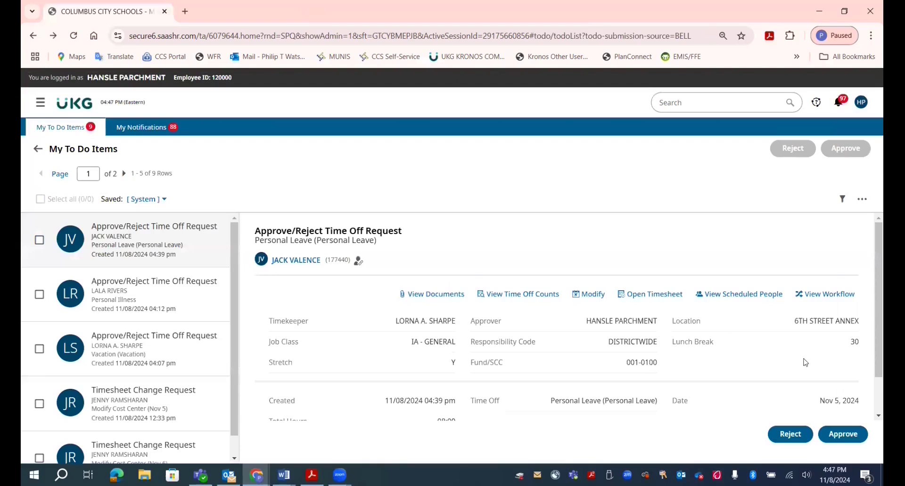
# Approve the Nov 5, 2024 Personal Leave request without a comment
pyautogui.click(841, 432)
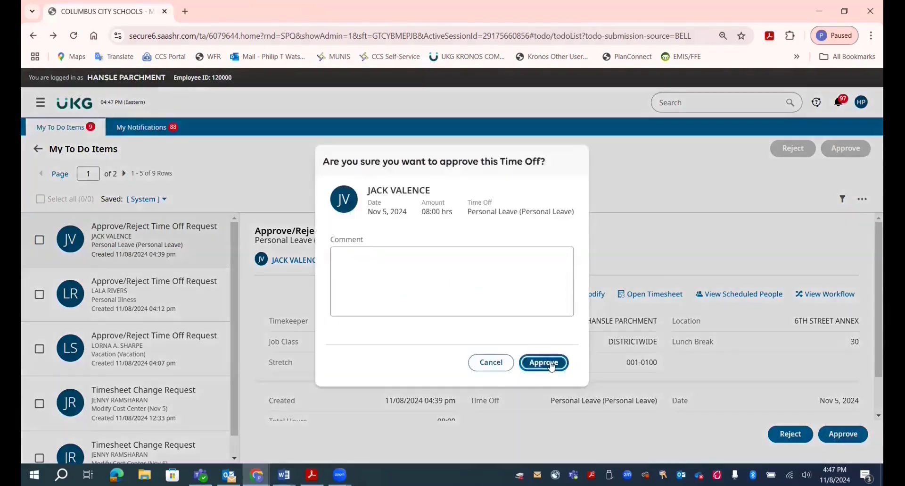
pyautogui.click(547, 362)
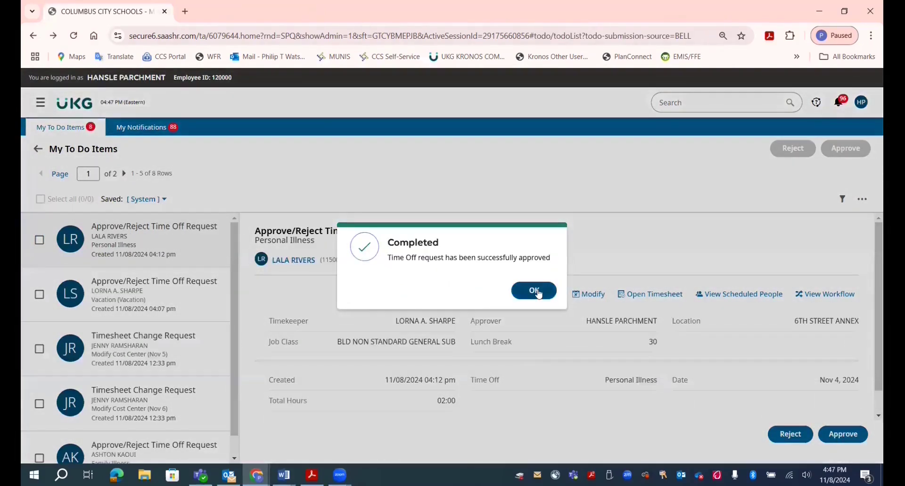
pyautogui.click(536, 289)
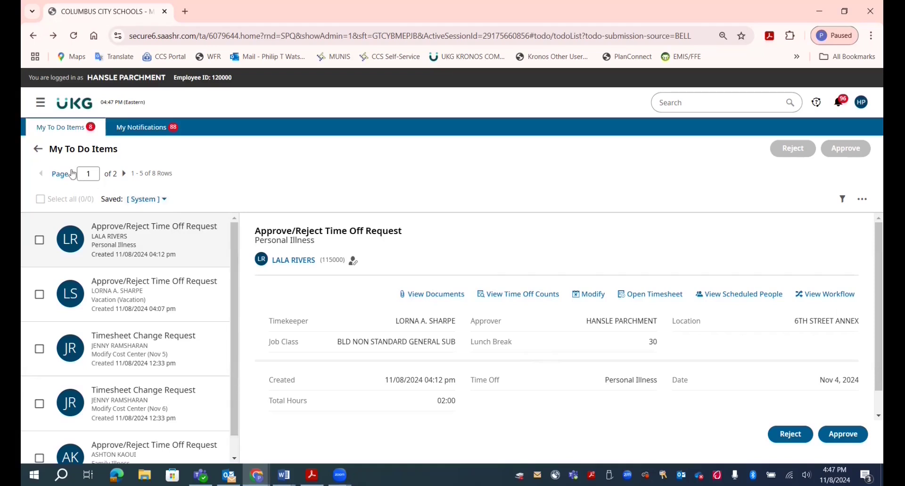
# Open the full All Open time off requests list from the Manager Self Service dashboard
pyautogui.click(73, 117)
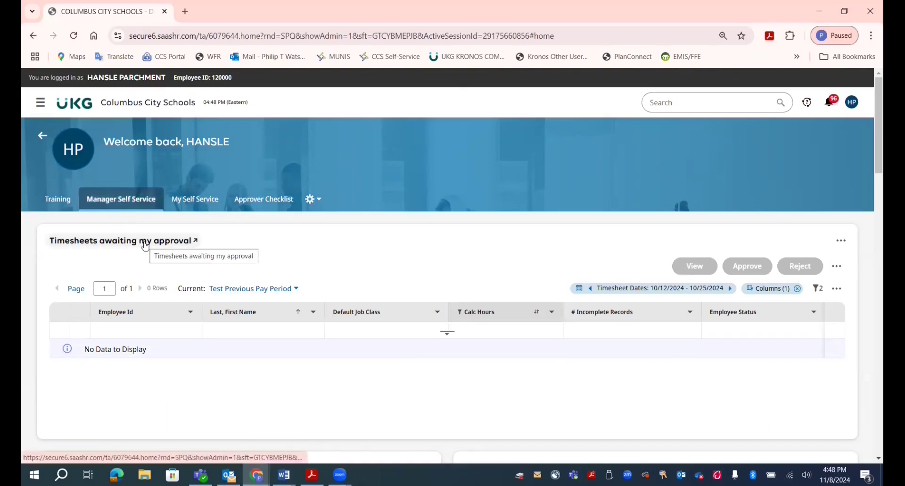
pyautogui.scroll(-12, 146, 246)
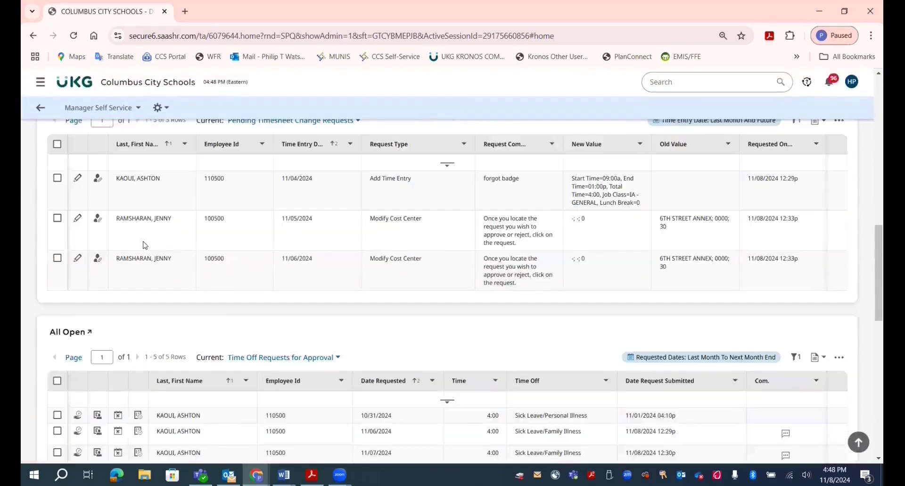
pyautogui.scroll(-2, 145, 245)
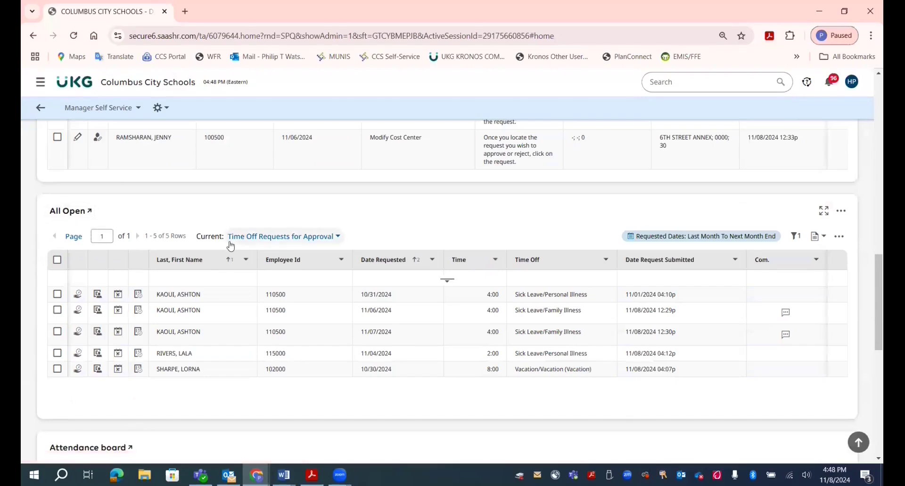
pyautogui.click(72, 216)
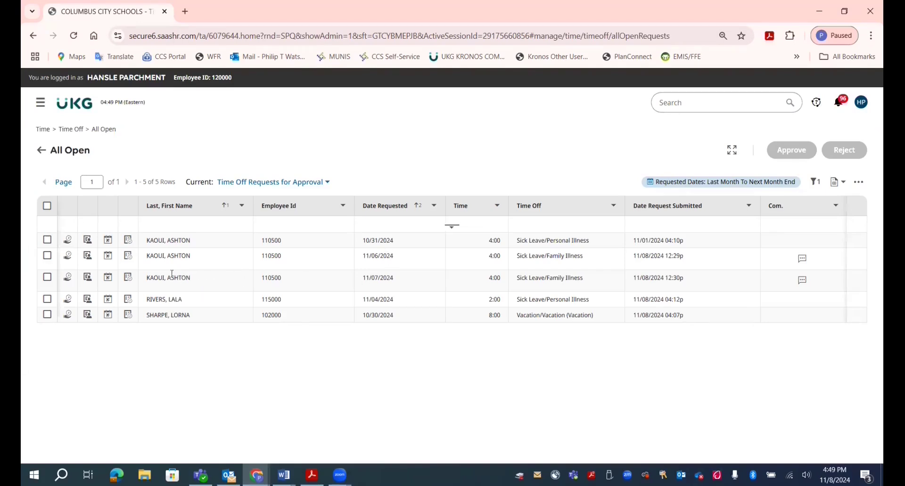
# Check the timesheet for the 11/07/2024 request and approve the three sick leave requests dated 10/31, 11/06 and 11/07/2024 together
pyautogui.click(128, 277)
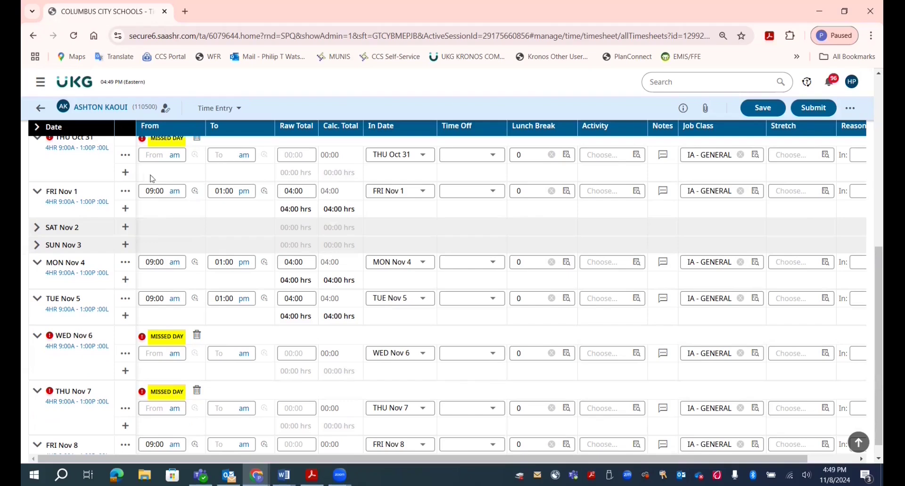
pyautogui.click(40, 108)
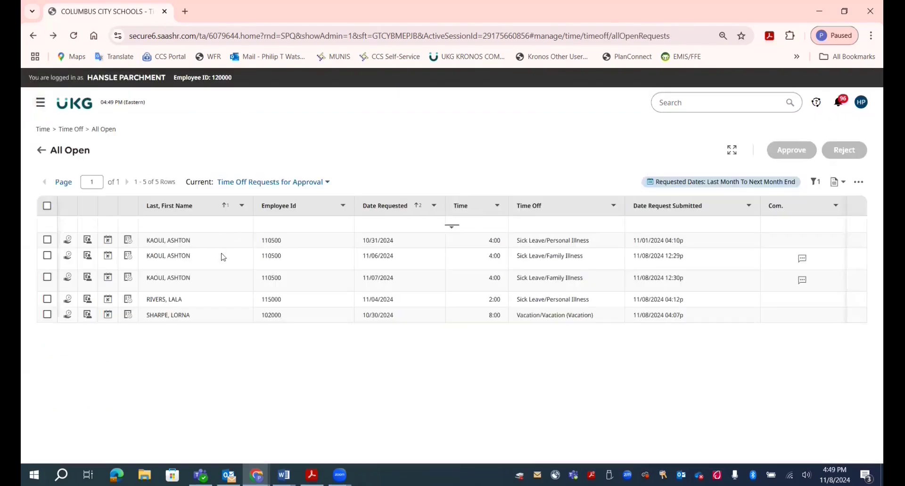
pyautogui.click(47, 240)
pyautogui.click(47, 255)
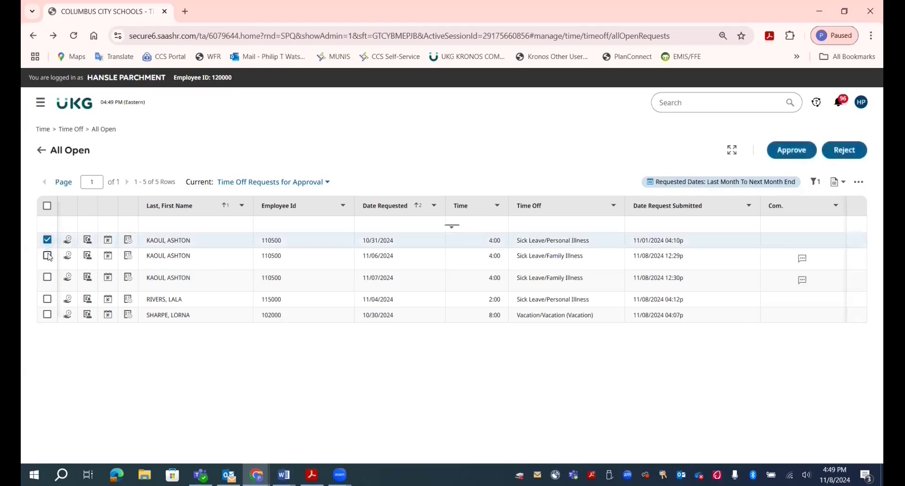
pyautogui.click(48, 276)
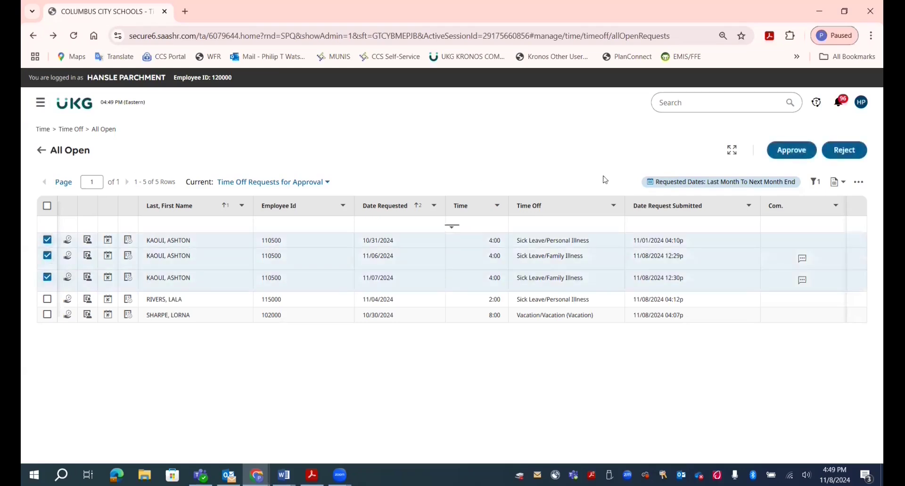
pyautogui.click(805, 158)
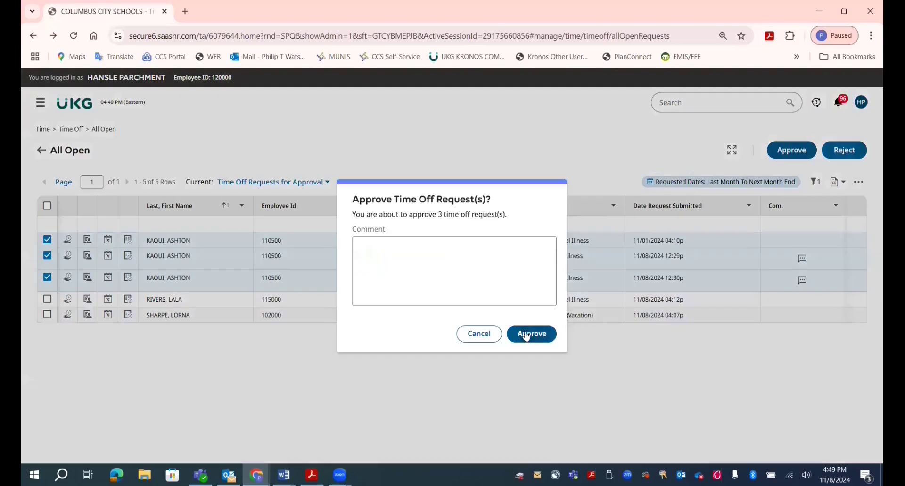
pyautogui.click(526, 333)
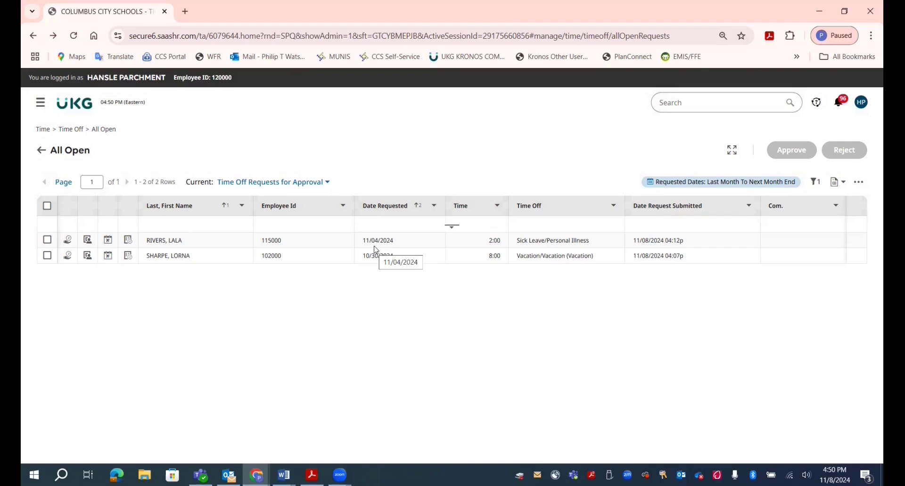
# Try to approve the 11/04/2024 Personal Illness request at its original hours
pyautogui.click(47, 240)
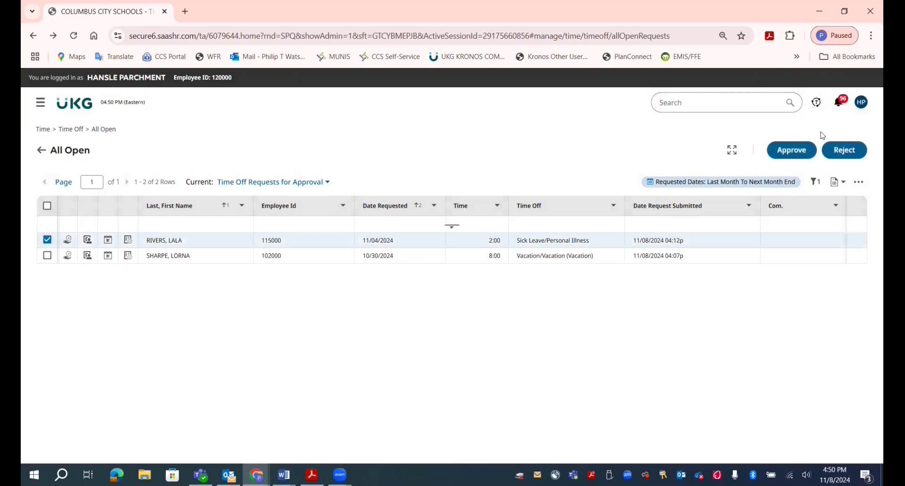
pyautogui.click(791, 150)
pyautogui.click(527, 334)
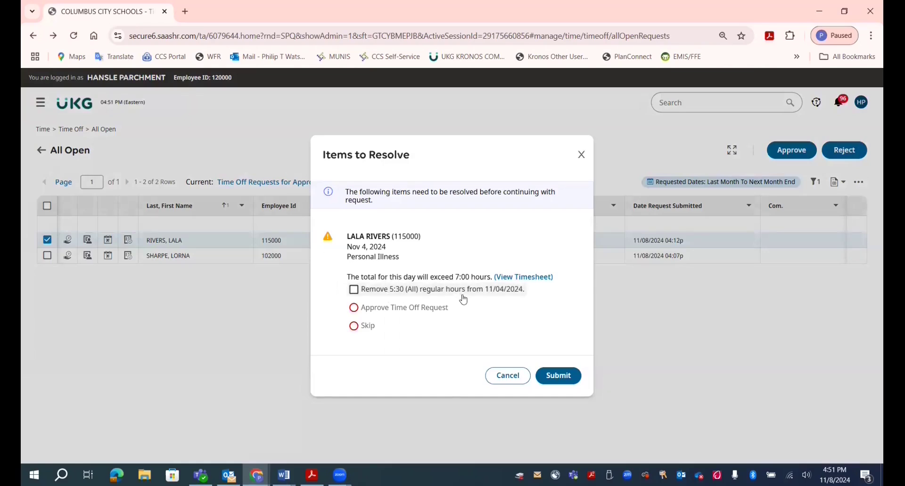
pyautogui.click(500, 375)
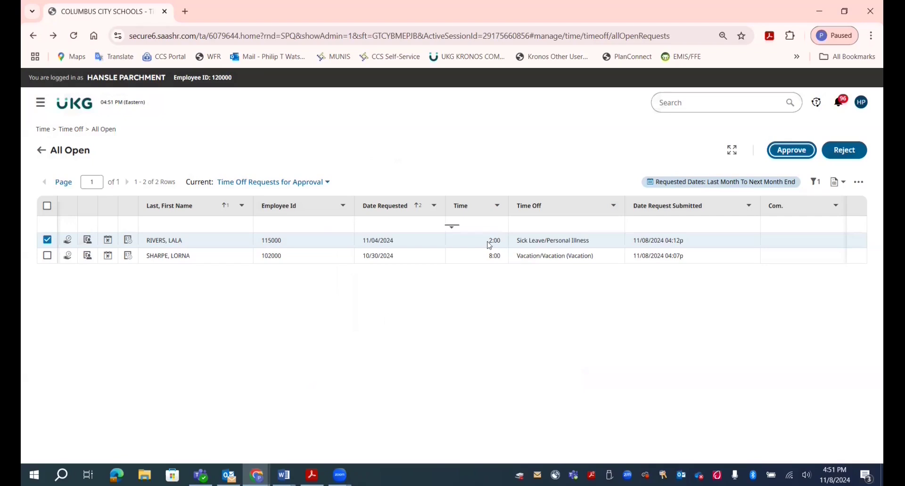
# Modify the 11/04/2024 Personal Illness request so its total hours are 1:30
pyautogui.click(108, 240)
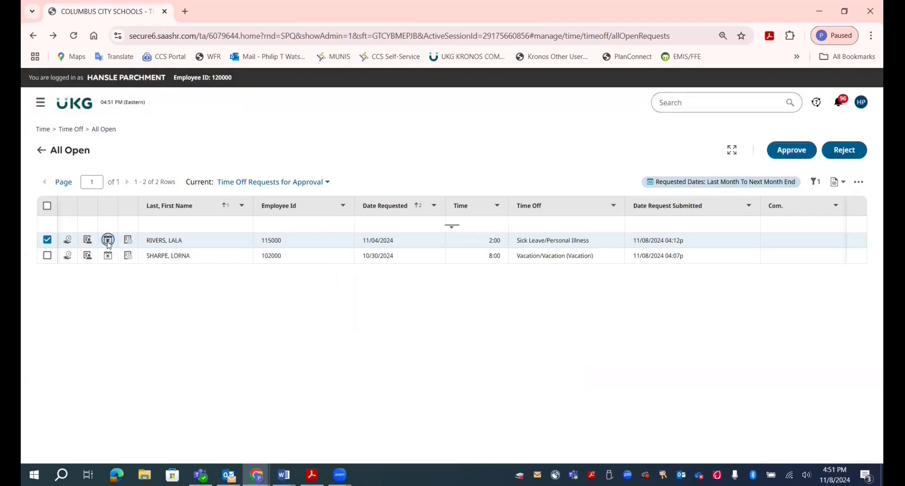
pyautogui.tripleClick(482, 293)
pyautogui.write('1')
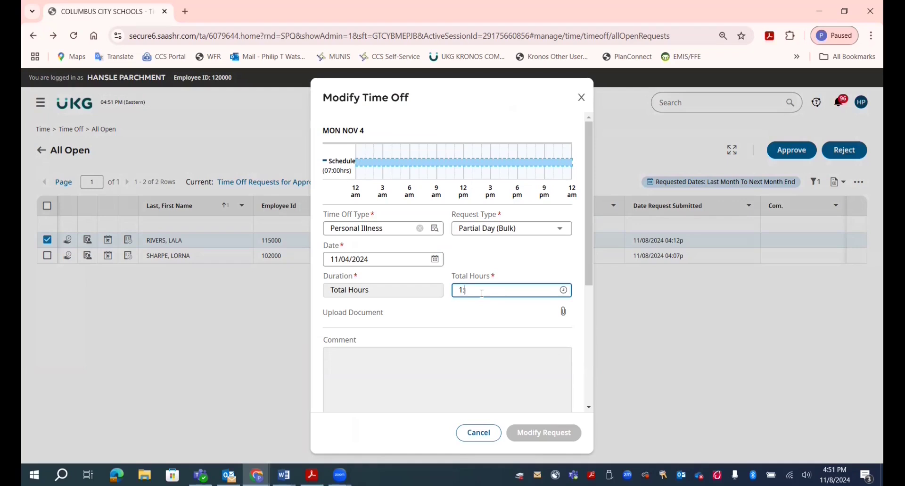
pyautogui.write(':30')
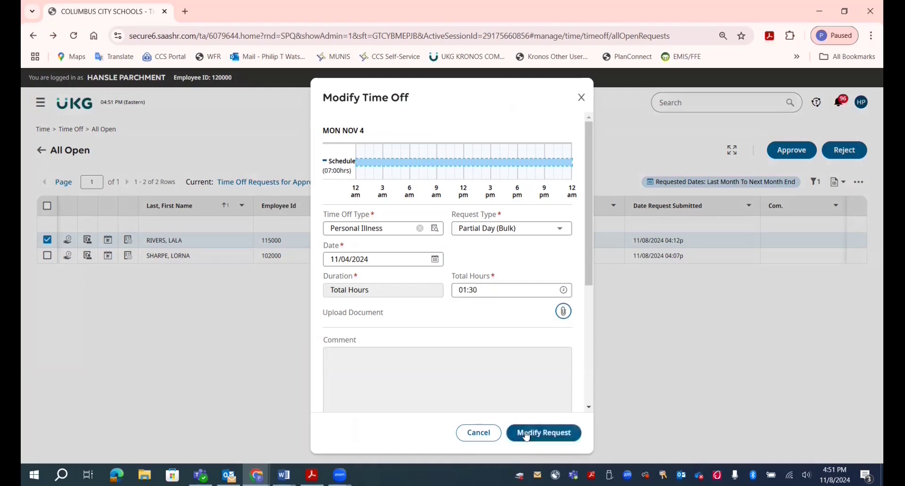
pyautogui.click(531, 432)
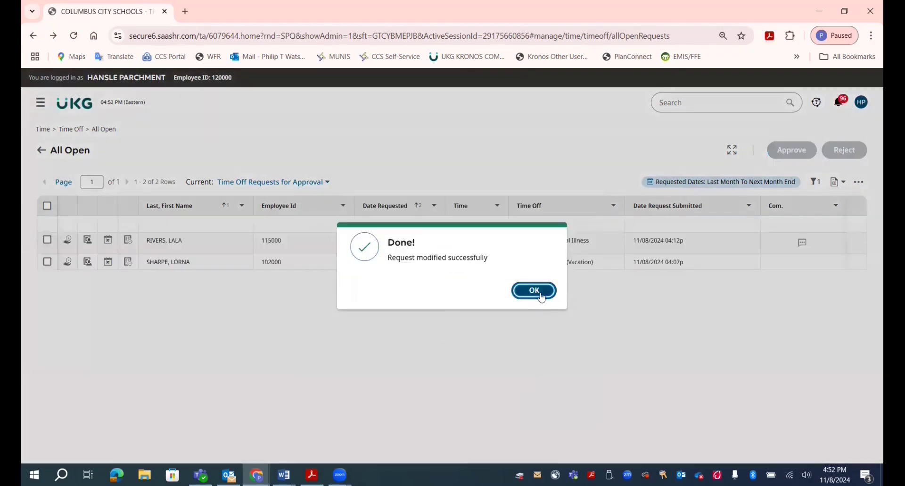
pyautogui.click(535, 290)
# Approve the 11/04/2024 Personal Illness request, resolving the conflict with Approve Time Off Request and keeping the regular hours
pyautogui.click(48, 240)
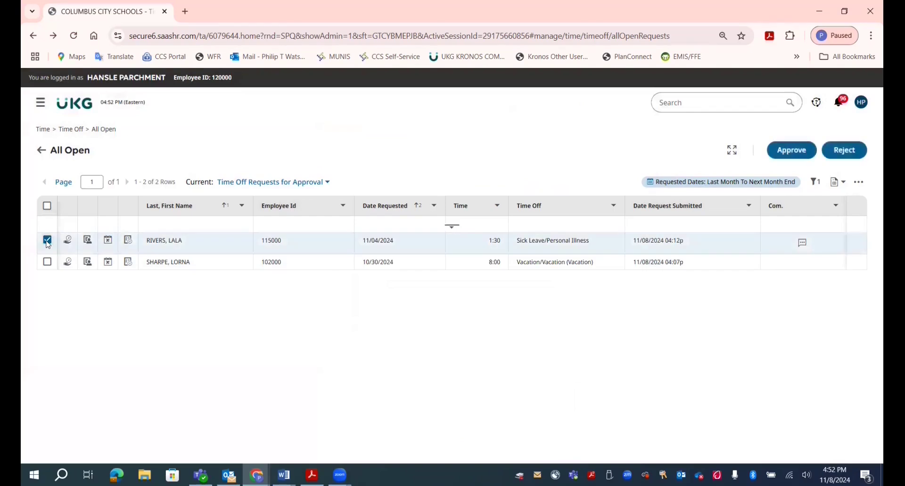
pyautogui.click(785, 154)
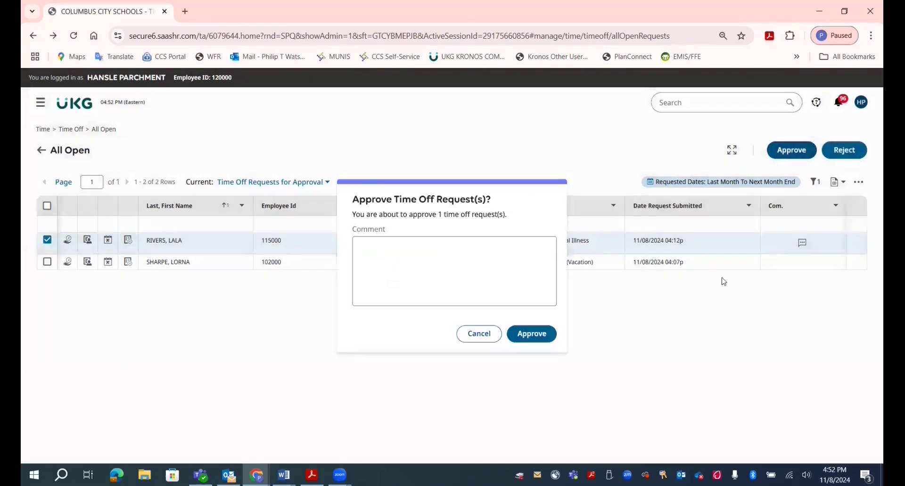
pyautogui.click(528, 345)
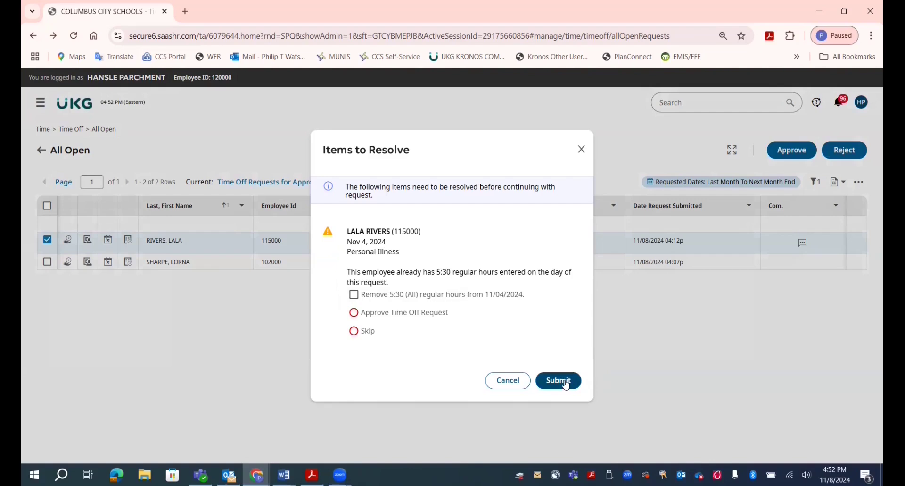
pyautogui.click(353, 313)
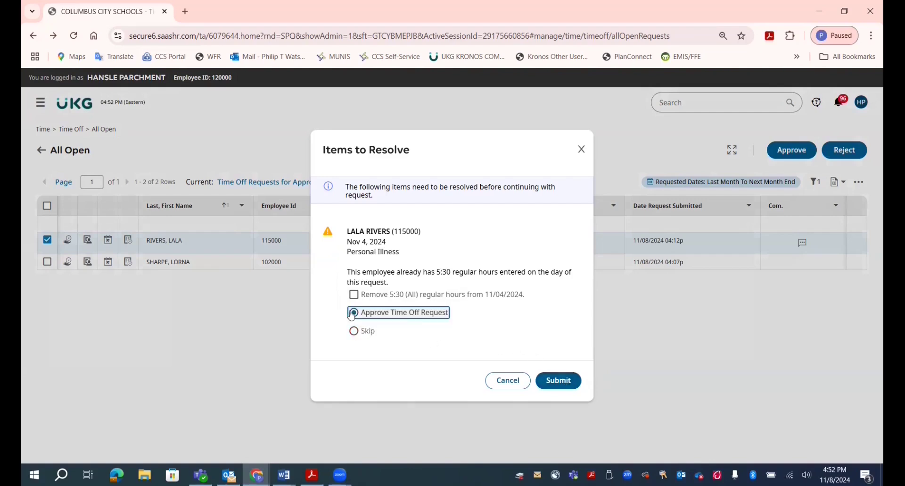
pyautogui.click(555, 383)
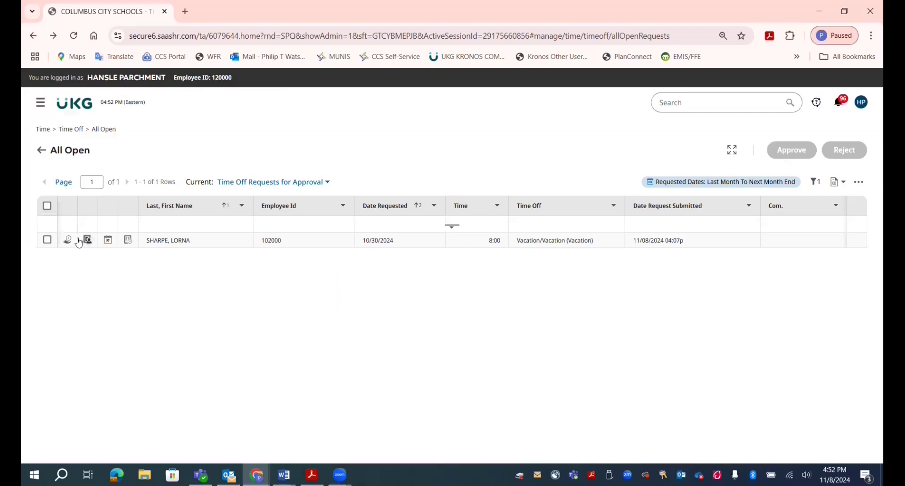
# Try to approve the 10/30/2024 Vacation request
pyautogui.click(47, 240)
pyautogui.click(801, 157)
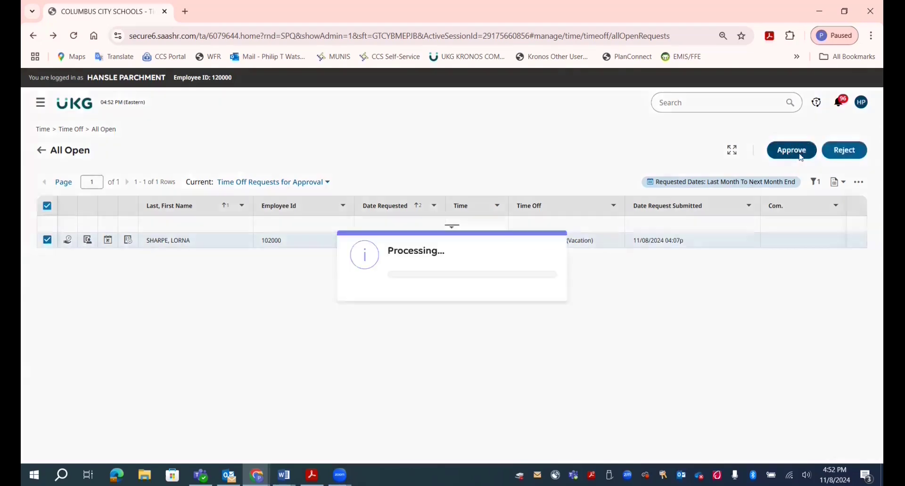
pyautogui.click(529, 332)
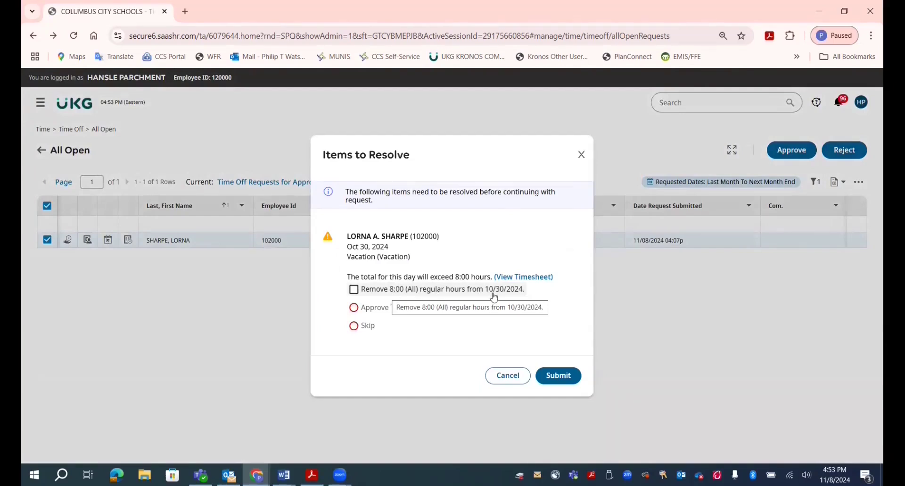
pyautogui.click(507, 376)
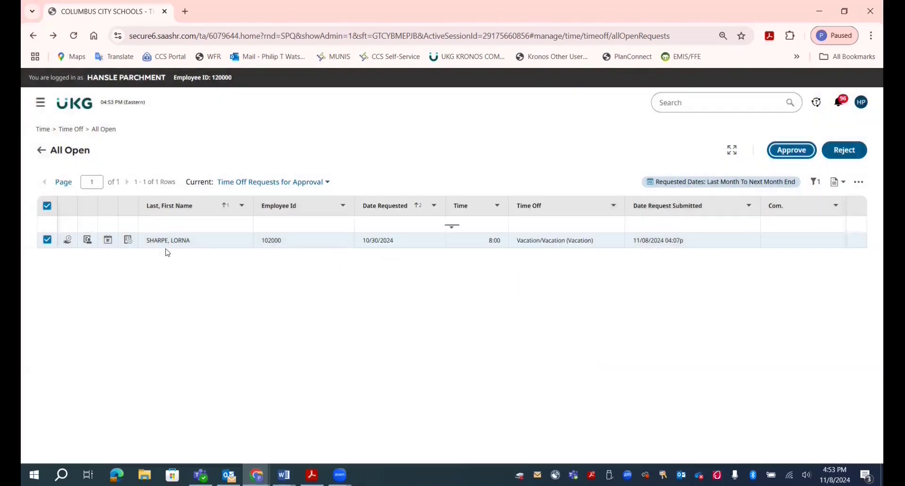
# Check the hours worked on Wed Oct 30 in the vacation requester's timesheet and return to the open requests
pyautogui.click(128, 239)
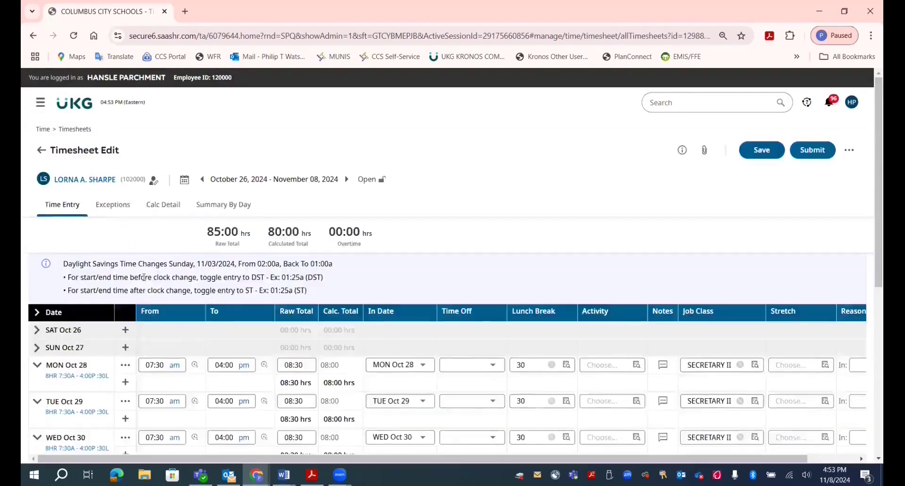
pyautogui.scroll(-5, 145, 277)
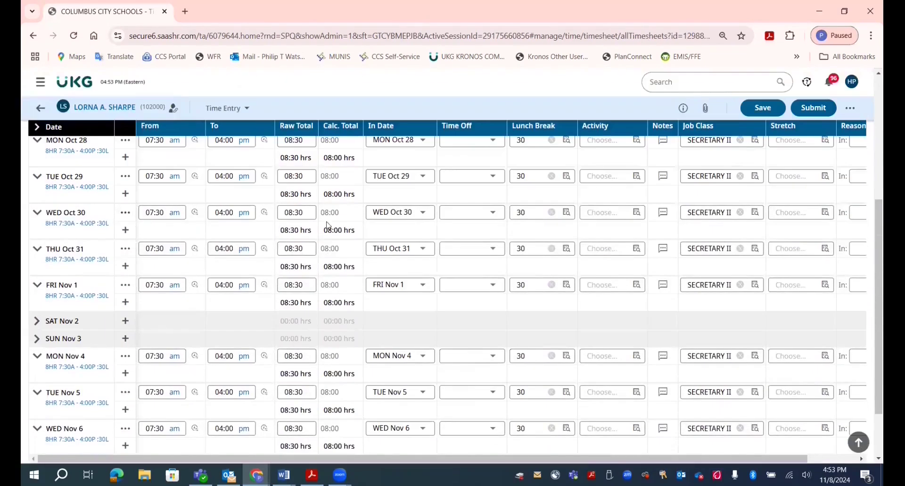
pyautogui.click(40, 107)
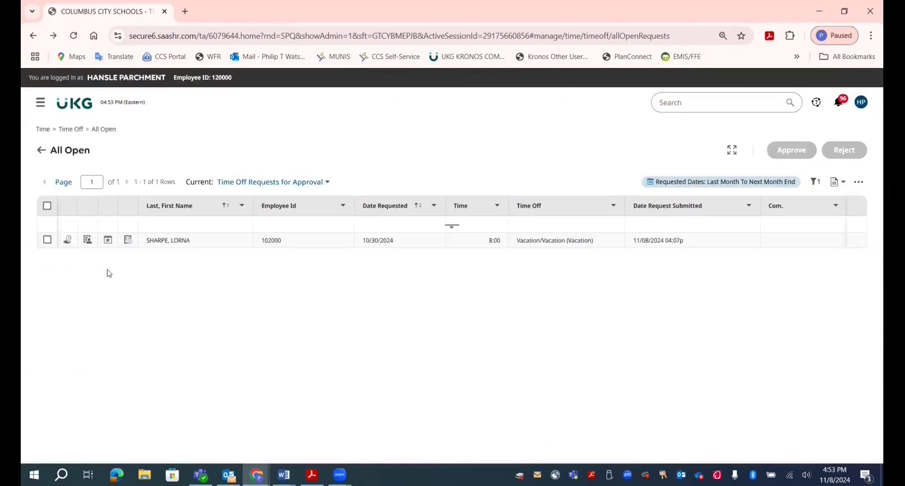
# Reject the 10/30/2024 Vacation request with the comment "worked that day"
pyautogui.click(47, 240)
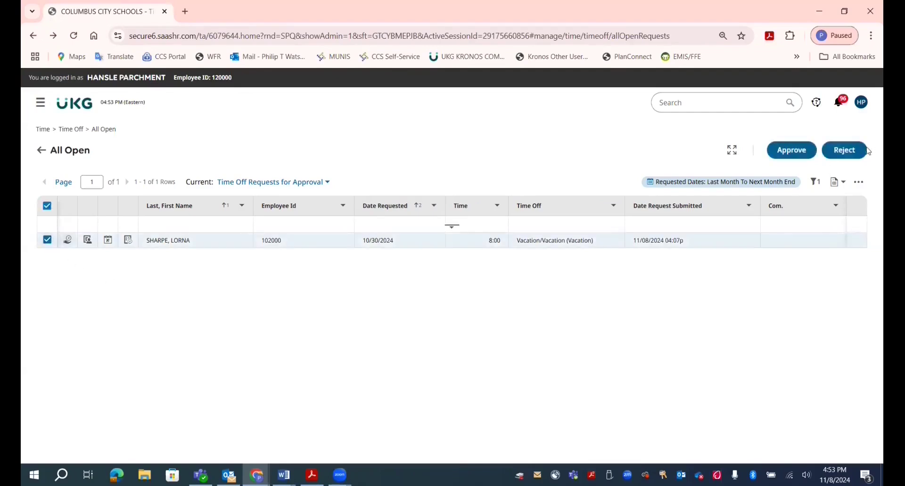
pyautogui.click(853, 156)
pyautogui.click(496, 277)
pyautogui.write('worked that day')
pyautogui.click(574, 344)
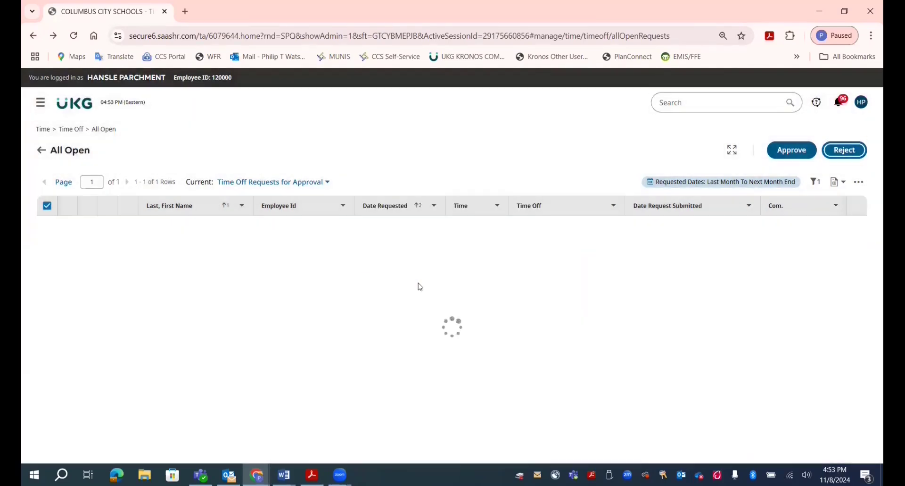